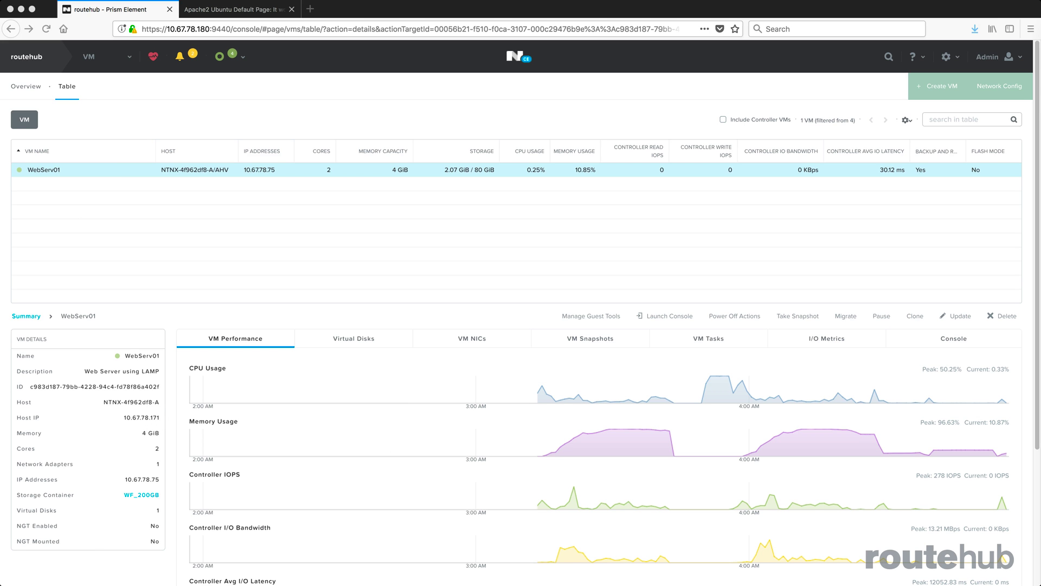
Step: Start a continuous ping to 10.67.78.75 in Terminal, then minimize that window
key("super+Tab")
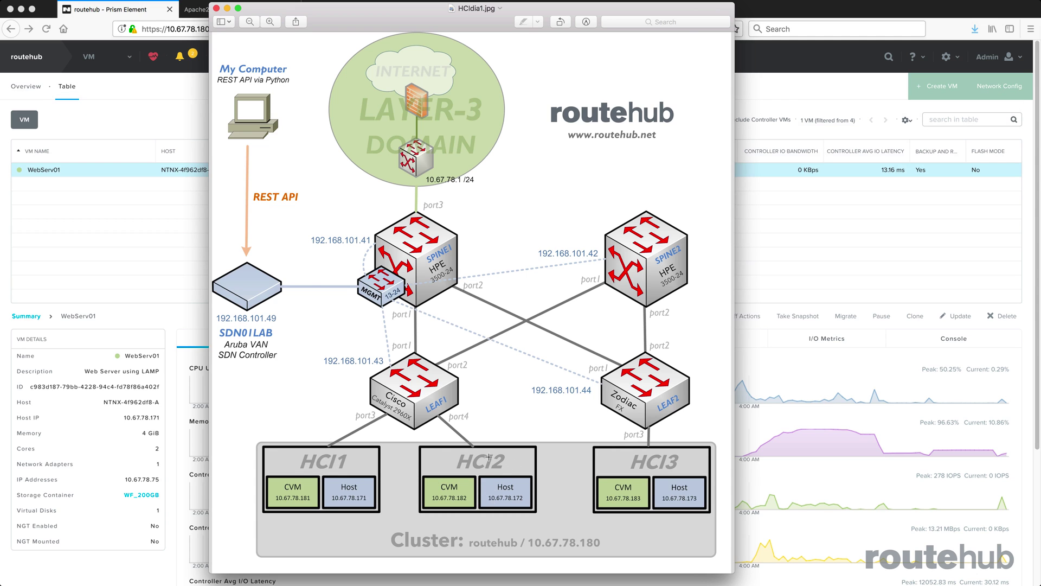
left_click(227, 8)
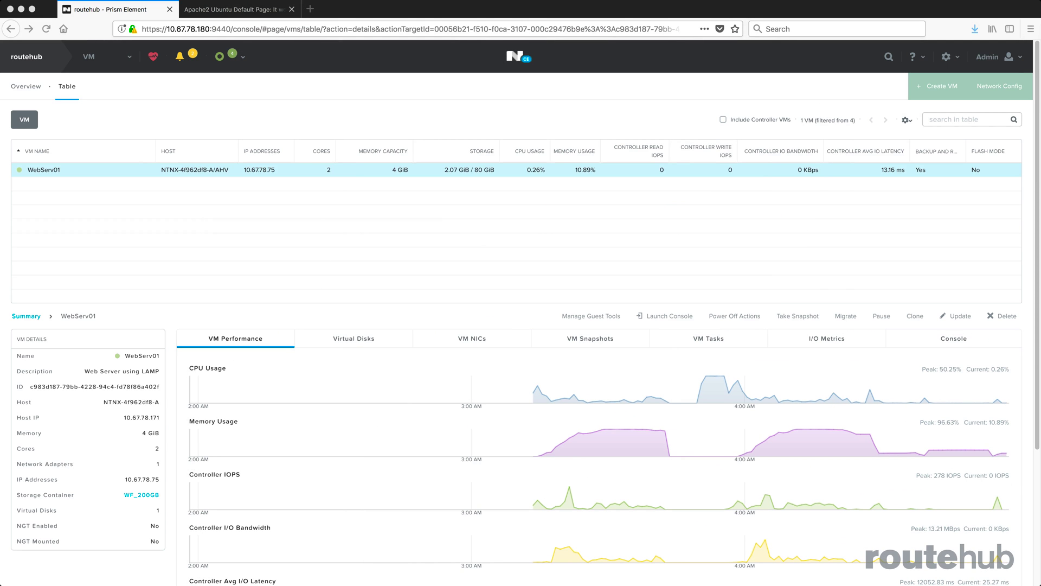
key("super+Tab")
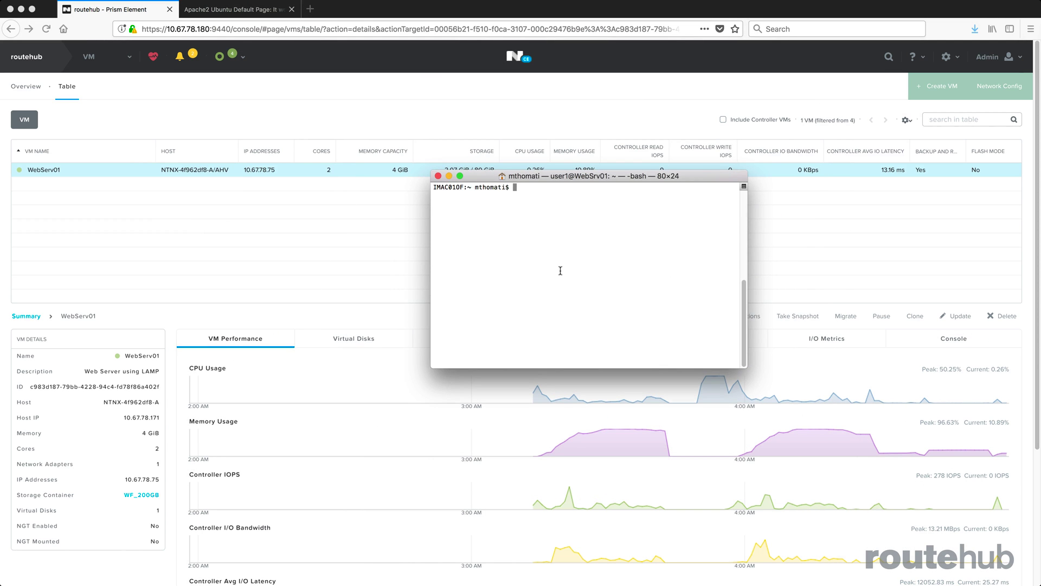
type("ping 10.67.78.75")
key("Return")
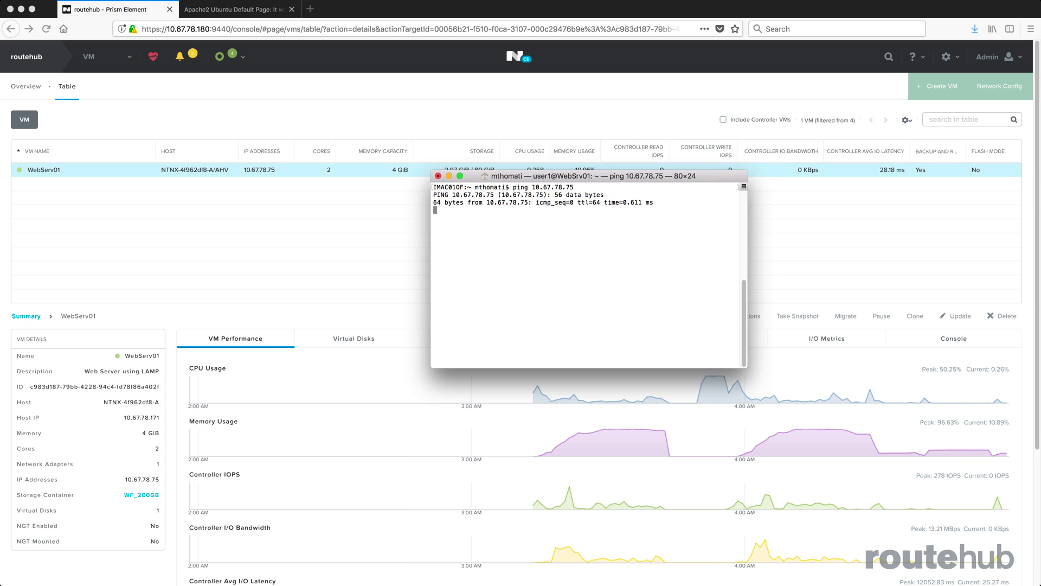
key("super+m")
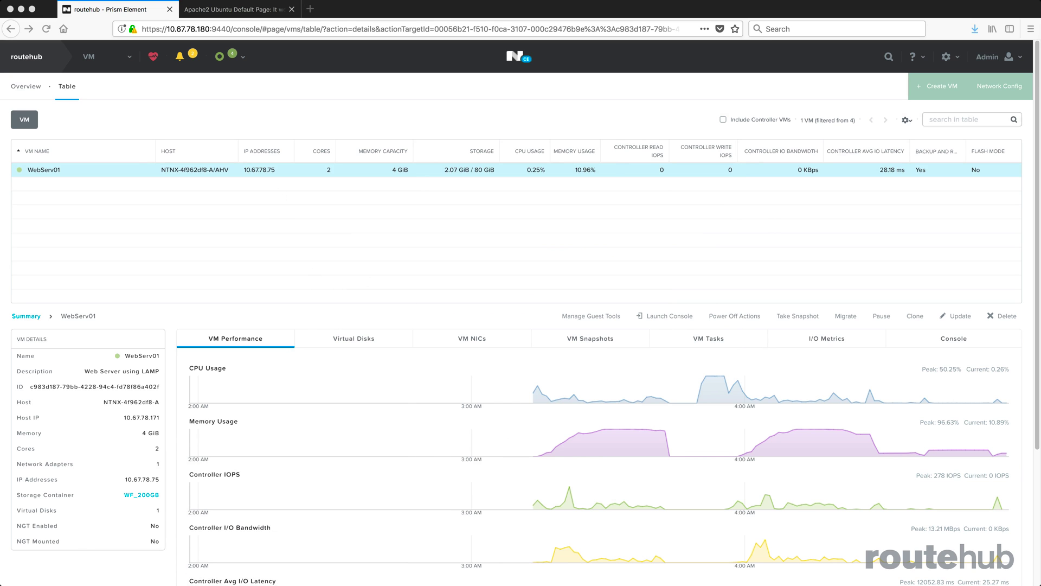
key("super+n")
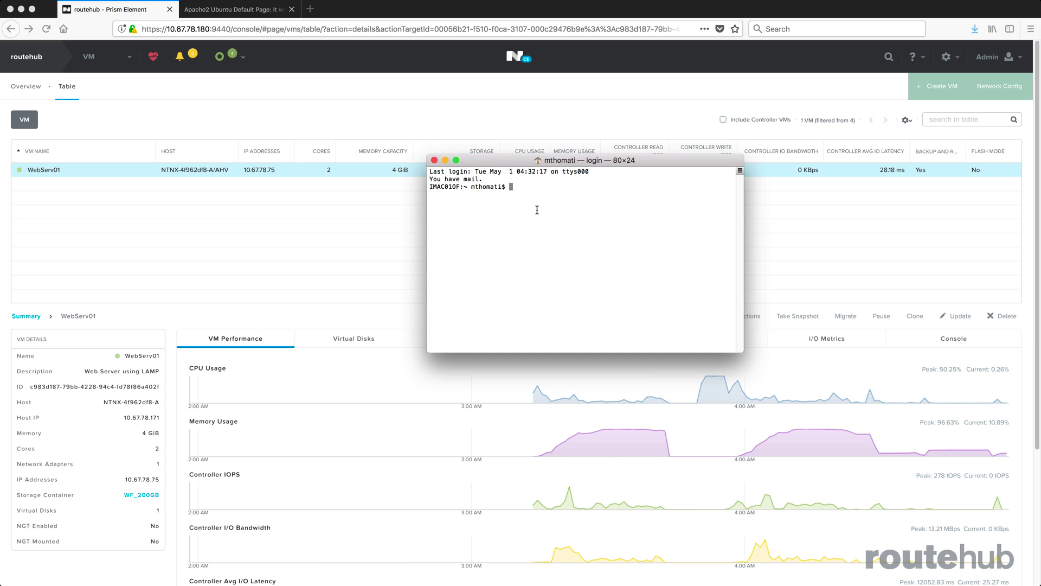
type("ssh ")
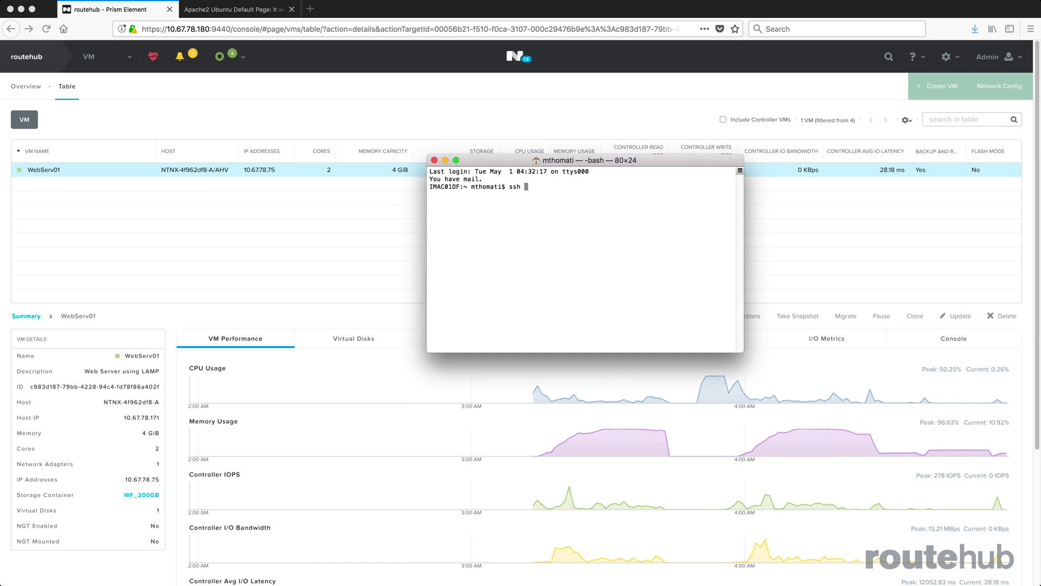
type("user1@10.67.78.75")
key("Return")
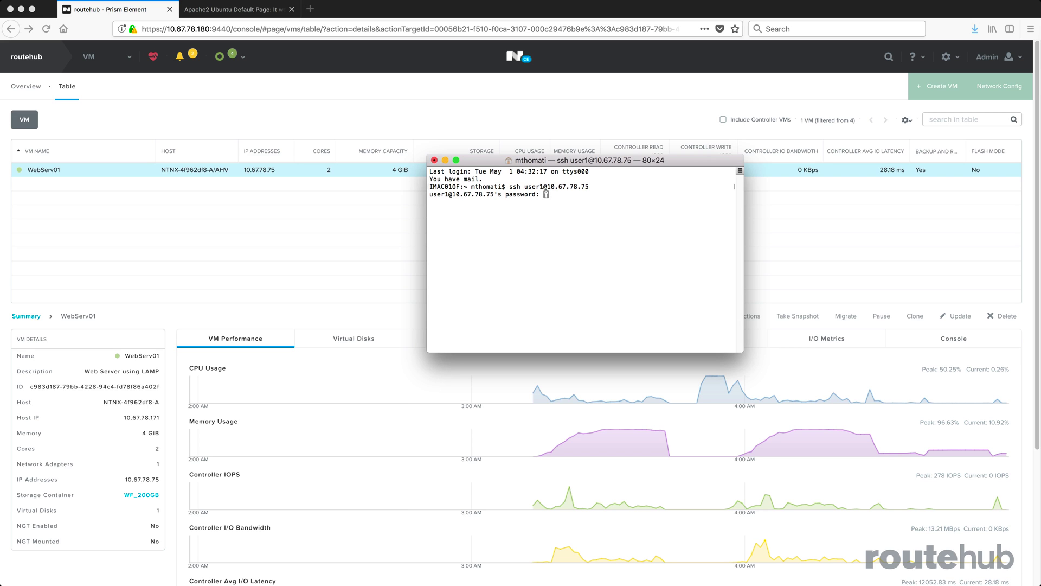
key("Return")
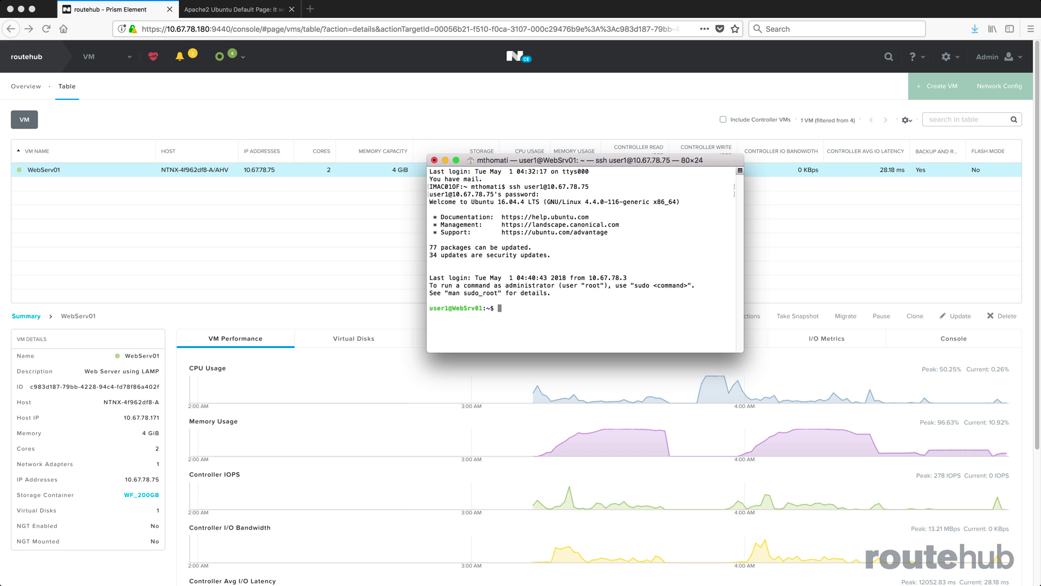
key("Return")
key("Return")
key("Return")
key("Return")
key("Return")
key("Return")
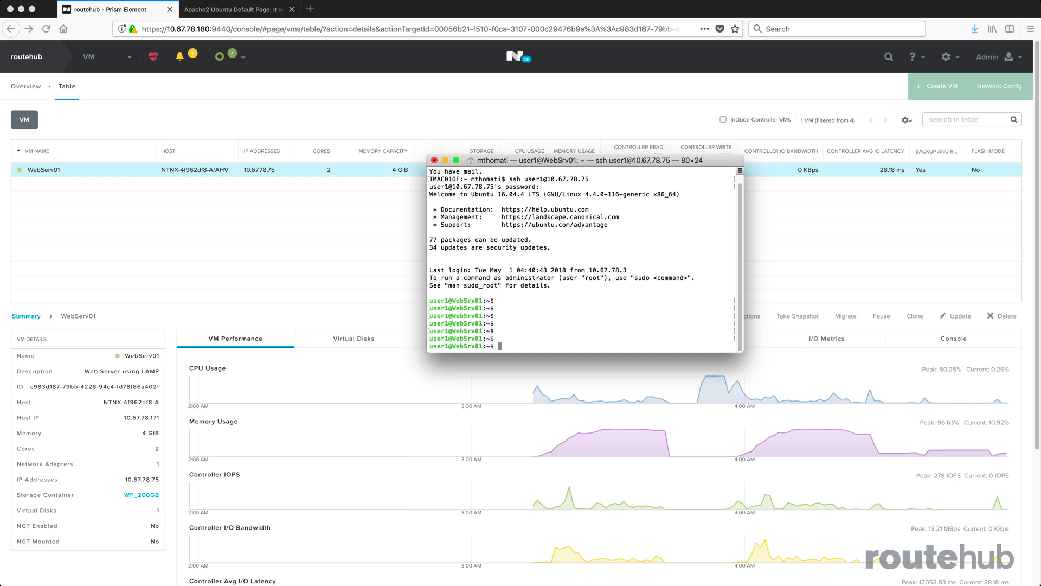
Step: Migrate WebServ01 to destination host NTNX-3ffc0bd9-A (10.67.78.172)
left_click_drag(554, 161, 786, 583)
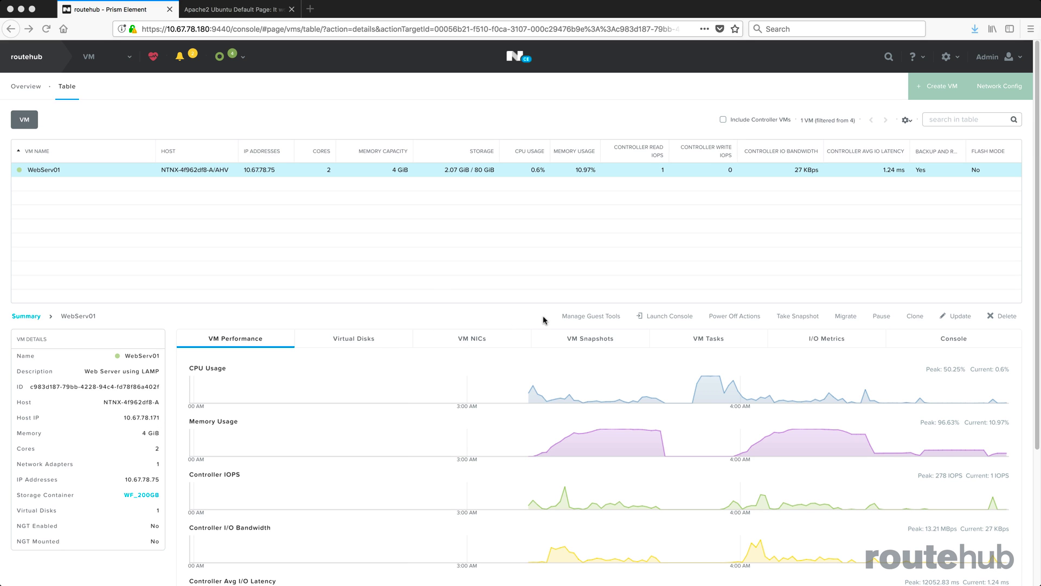
left_click(844, 318)
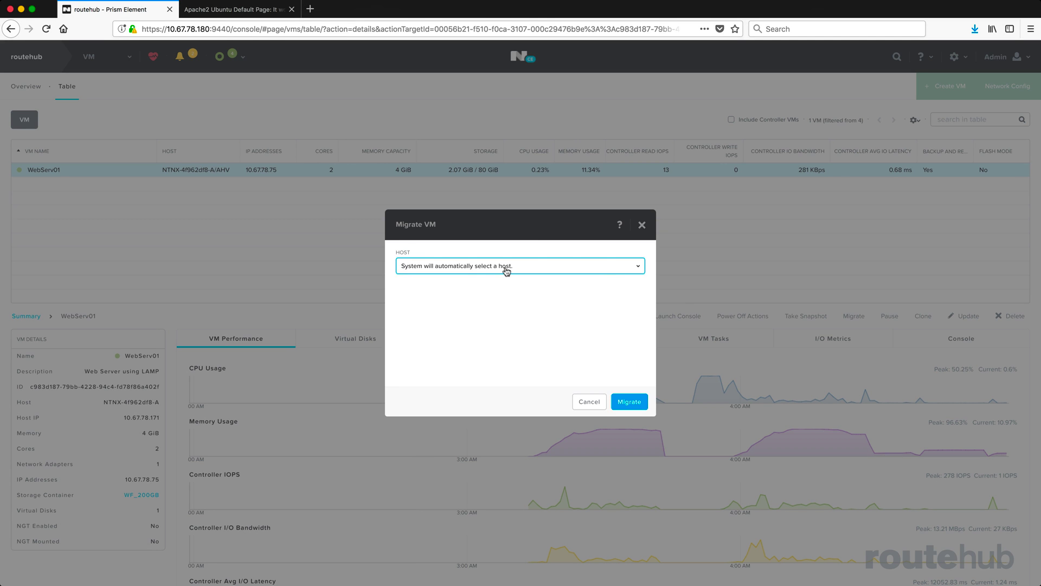
left_click(506, 272)
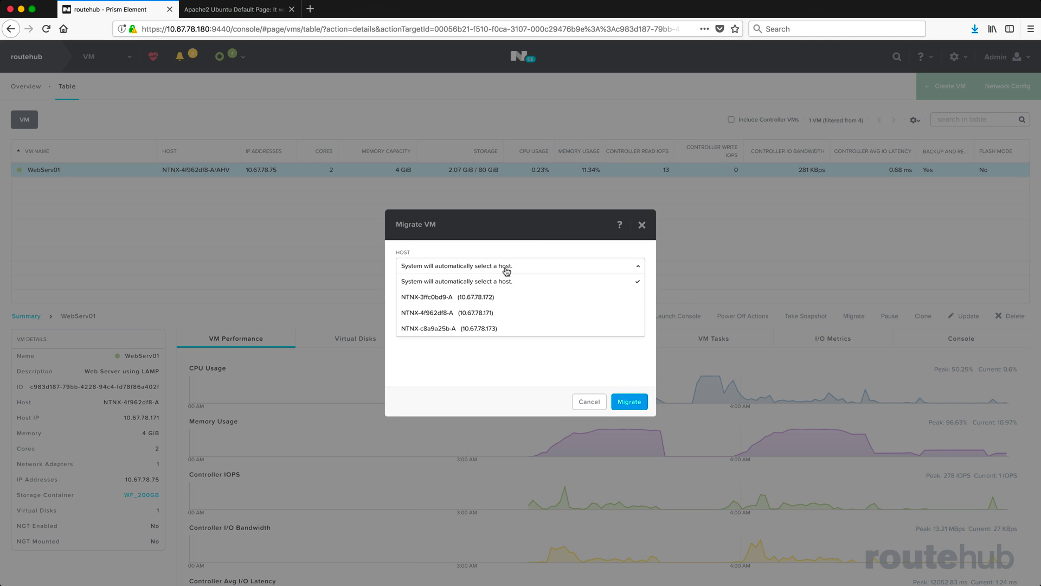
left_click(499, 298)
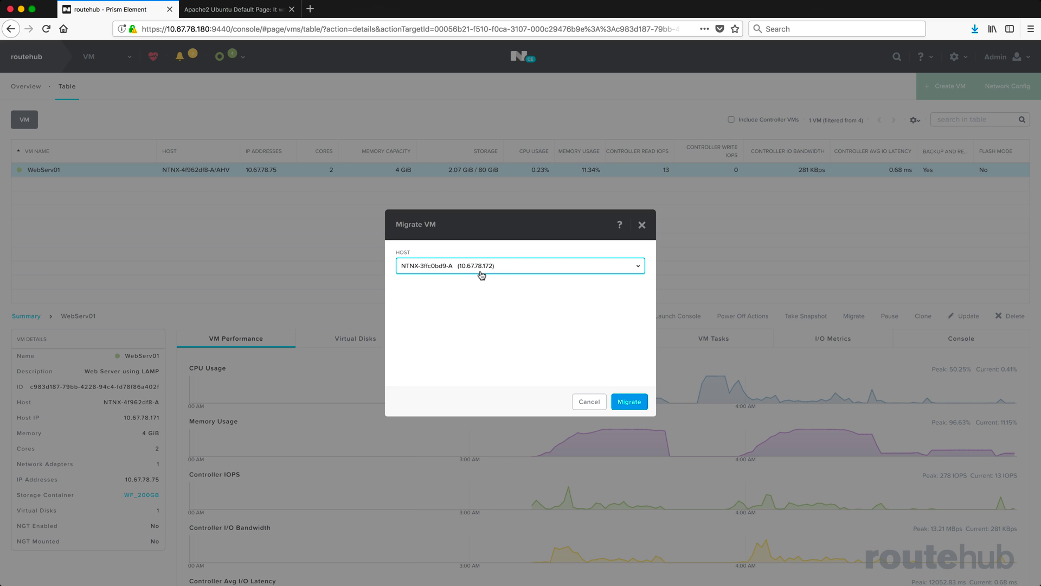
left_click(631, 401)
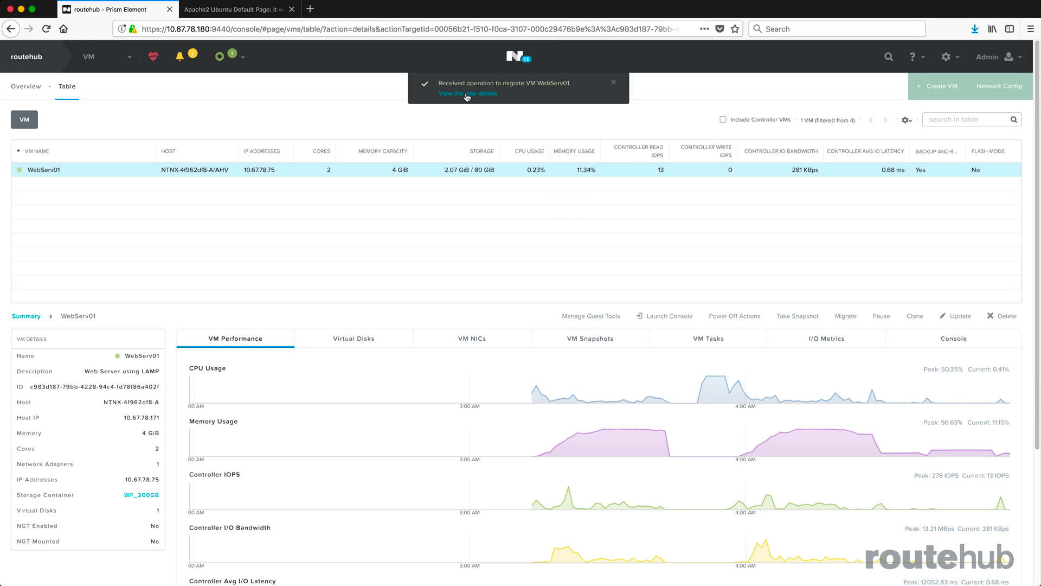
Step: Show the task details for WebServ01's running Migrate task from the notification
left_click(242, 57)
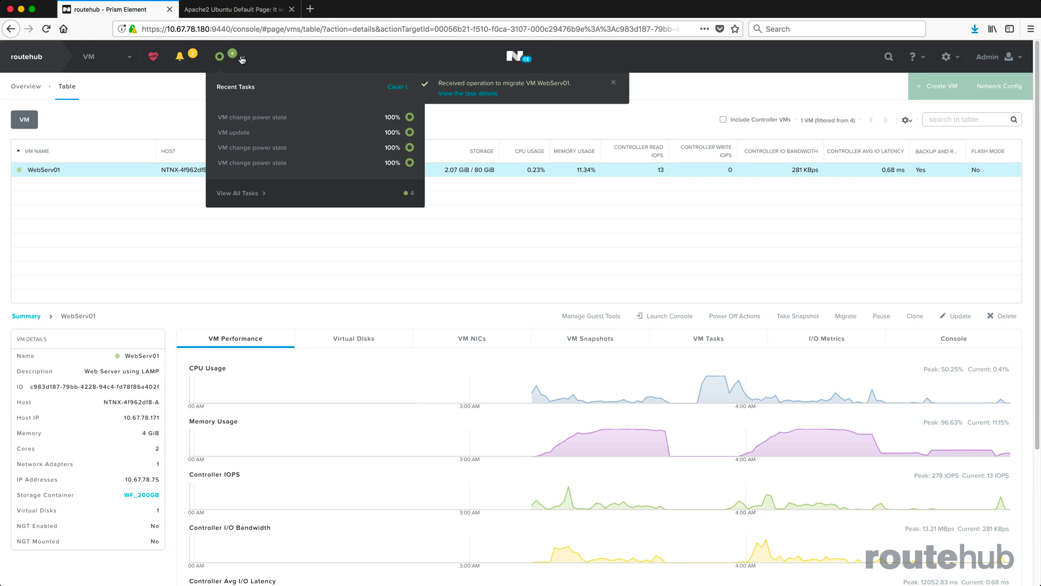
left_click(243, 58)
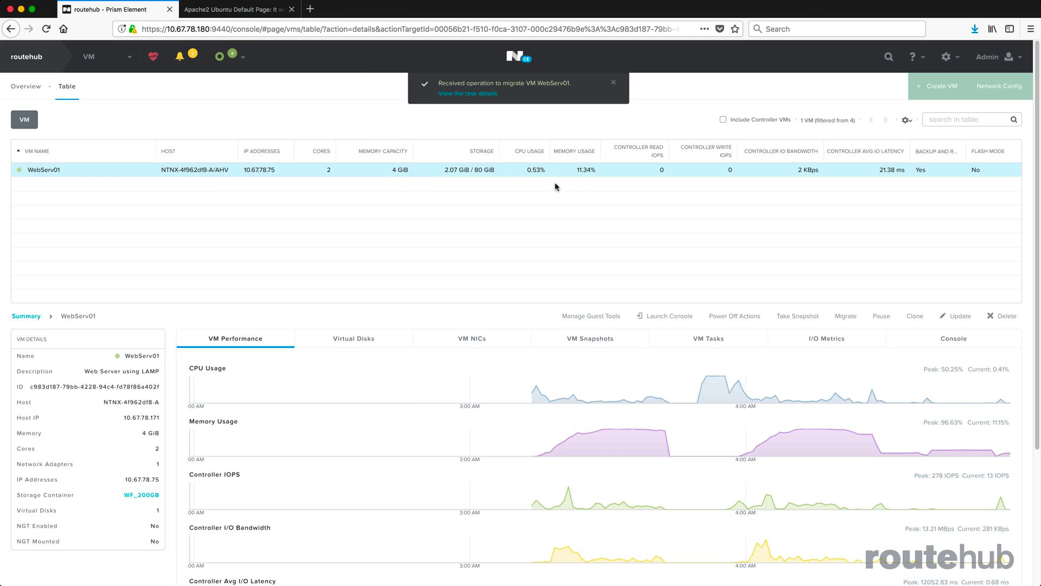
left_click(461, 96)
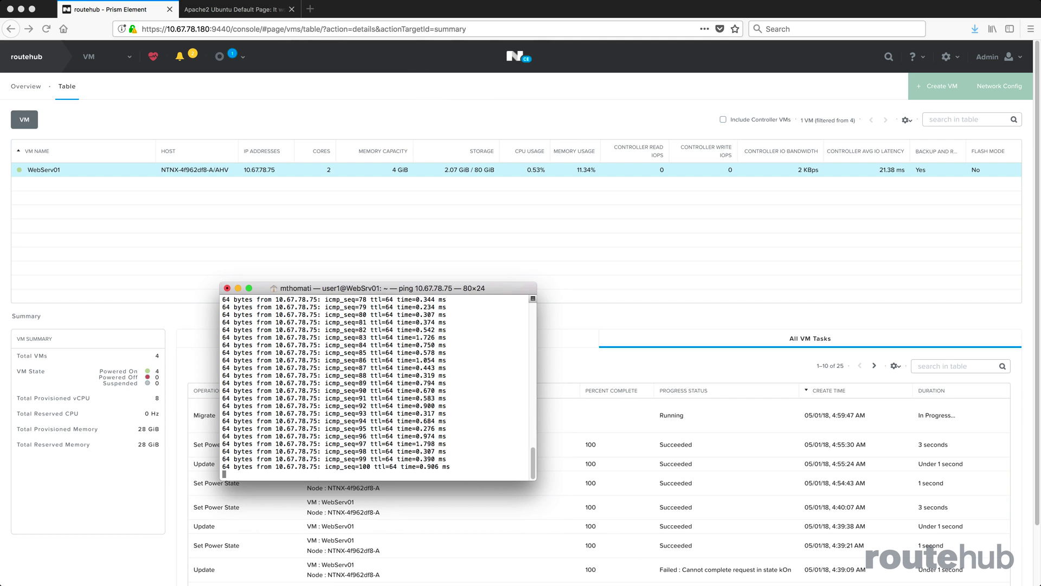
Step: Confirm the SSH session still responds, placing the ssh and ping windows side by side
key("super+grave")
key("Return")
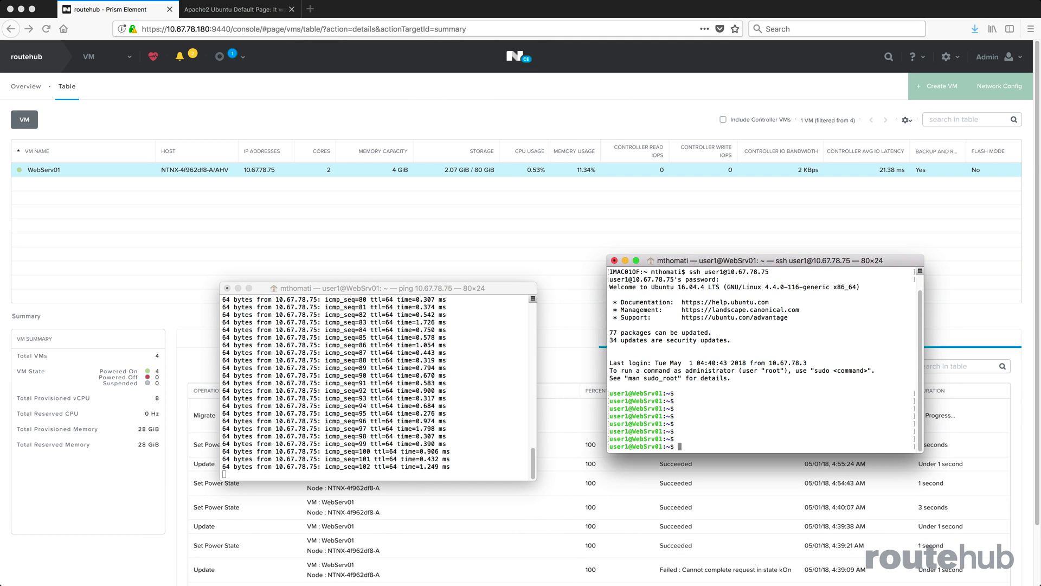
key("Return")
key("Return")
key("Return")
key("Return")
key("Return")
key("Return")
key("Return")
key("Return")
key("Return")
key("Return")
key("Return")
key("Return")
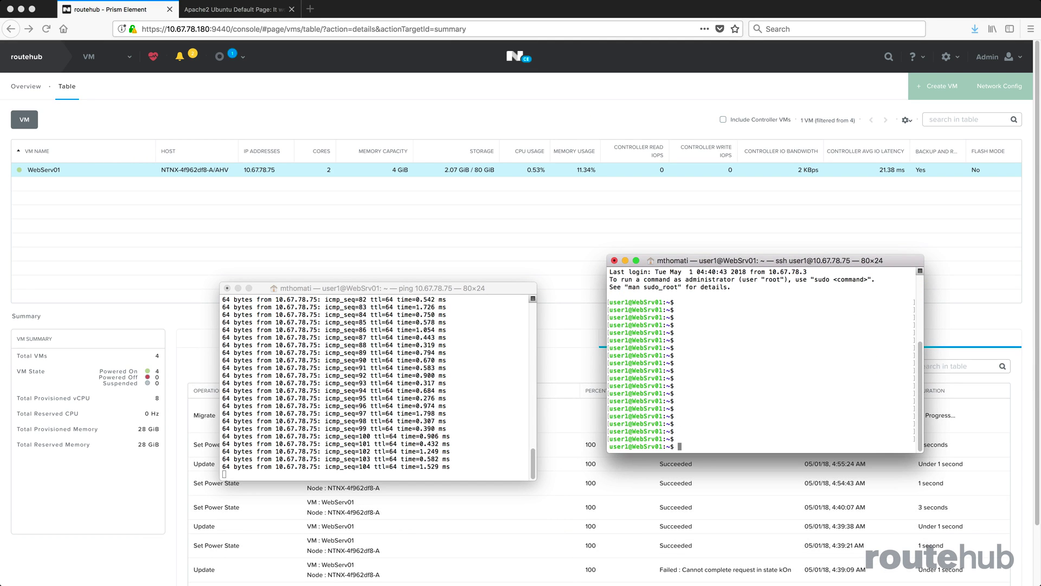
left_click_drag(739, 265, 803, 193)
left_click_drag(448, 288, 490, 182)
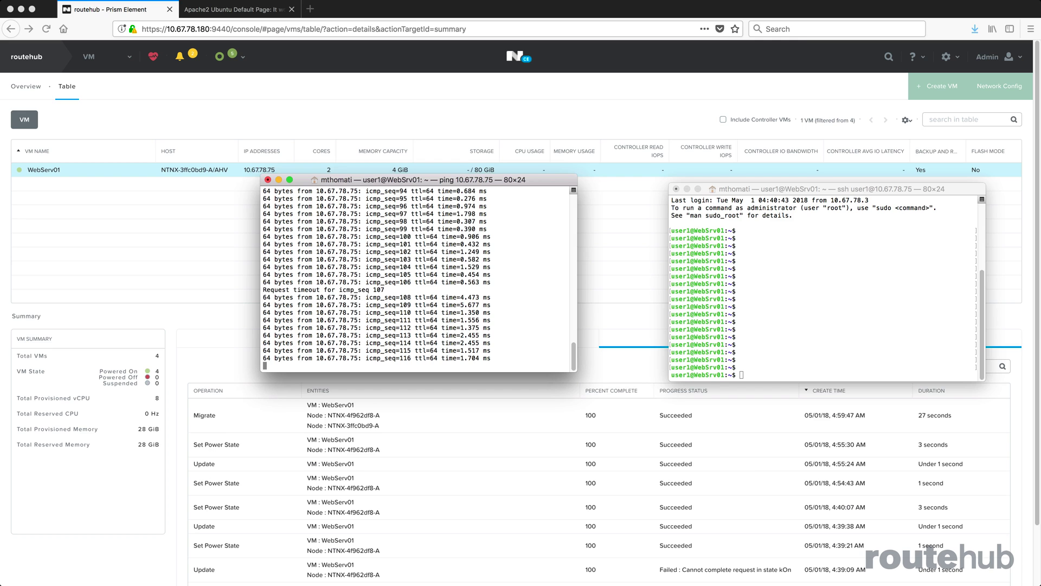
Step: Glance at the network diagram, then recheck the SSH session after the migration
key("super+Tab")
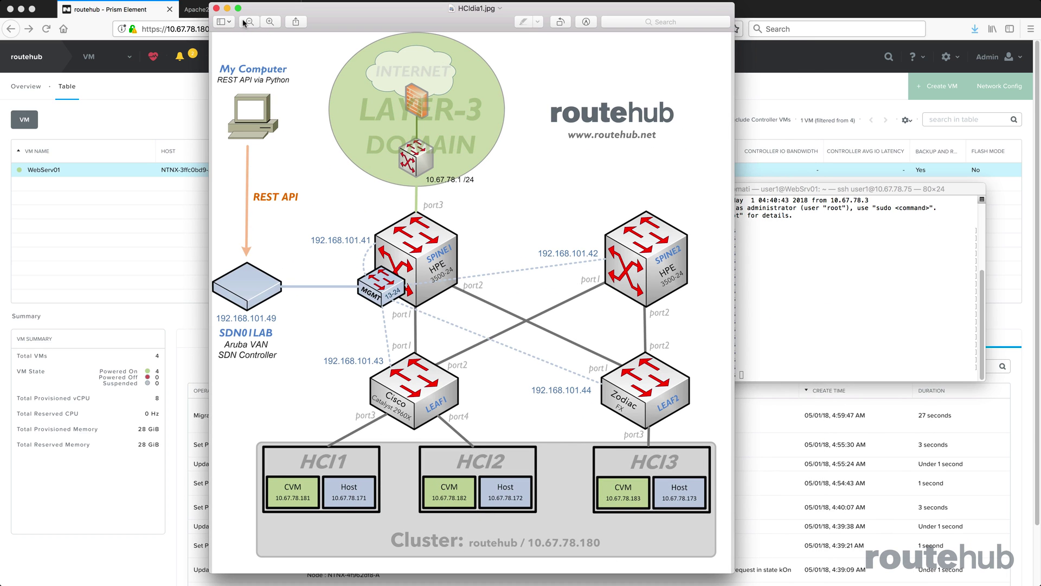
left_click(217, 8)
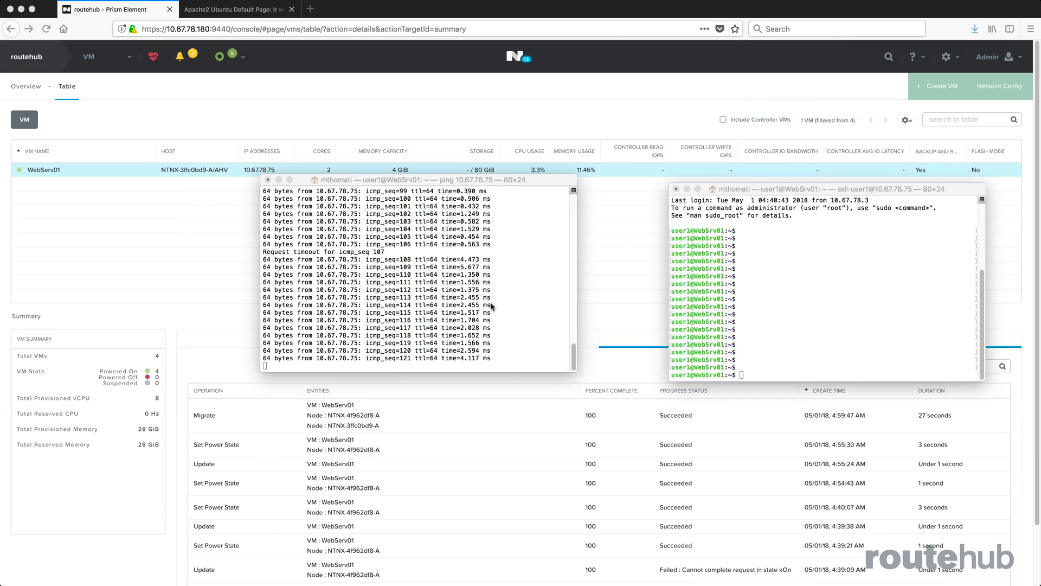
left_click(830, 290)
key("Return")
key("Return")
key("Return")
key("Return")
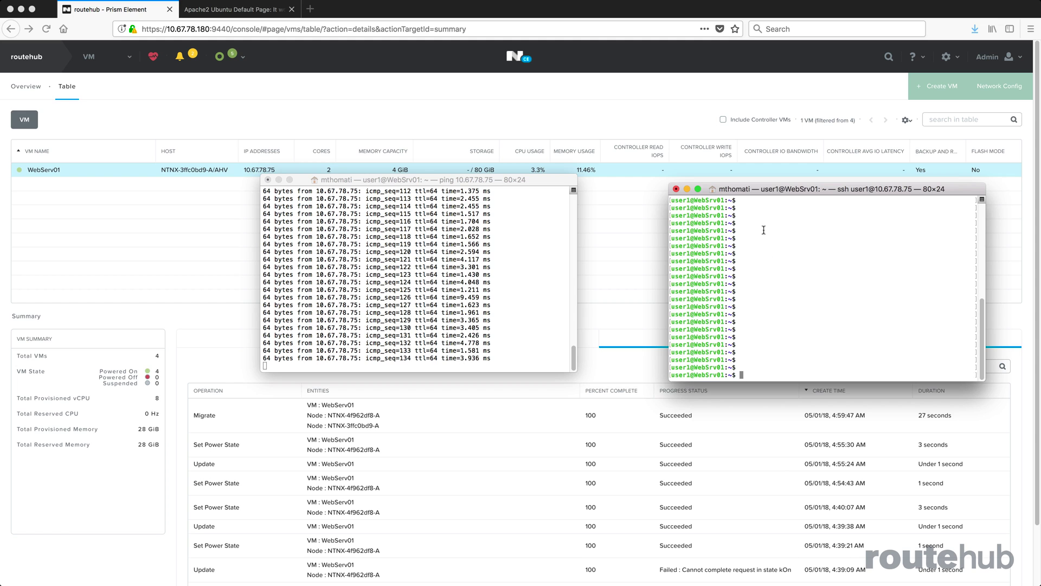
Step: Close the SSH session window and minimize the ping window to reveal Prism
type(";;")
key("super+w")
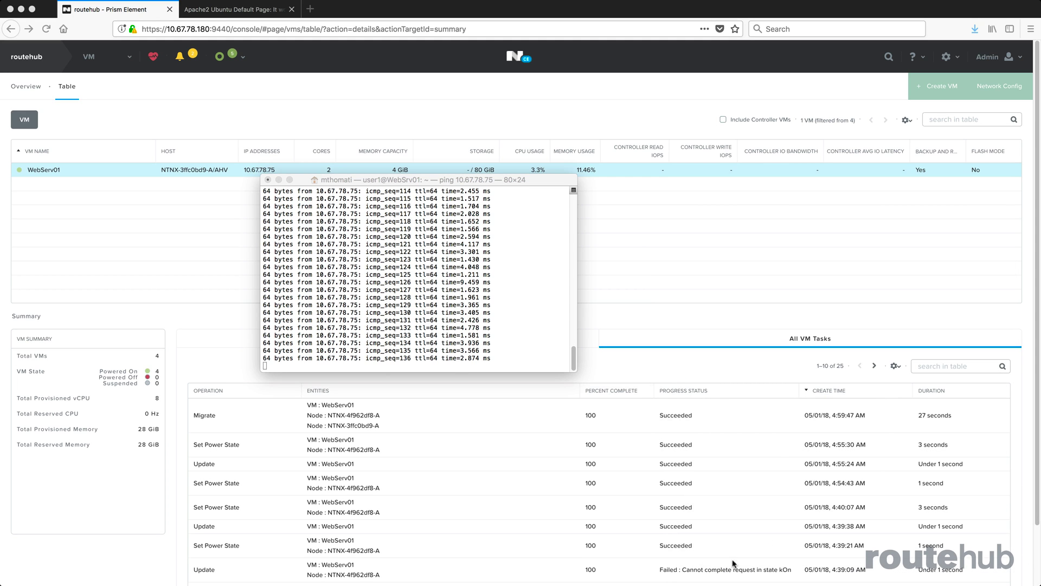
key("super+m")
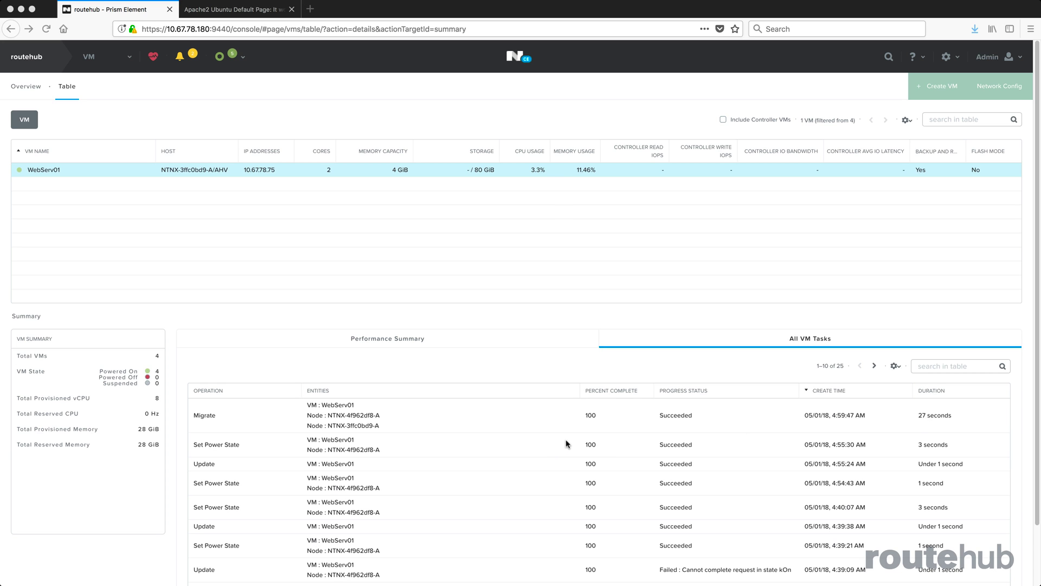
Step: Check WebServ01's details show host NTNX-3ffc0bd9-A (10.67.78.172), briefly viewing the network diagram
left_click(74, 169)
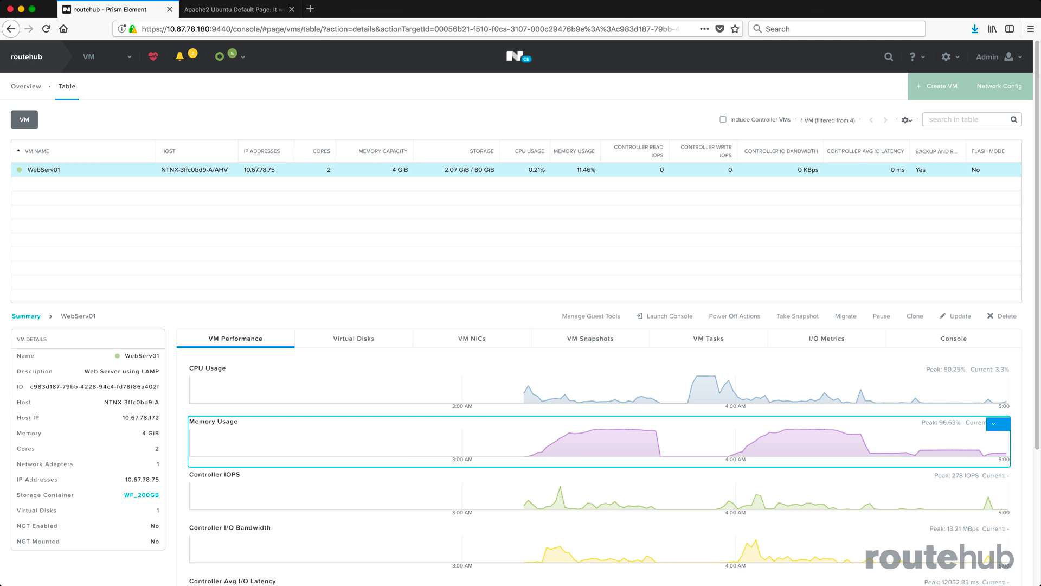
key("super+Tab")
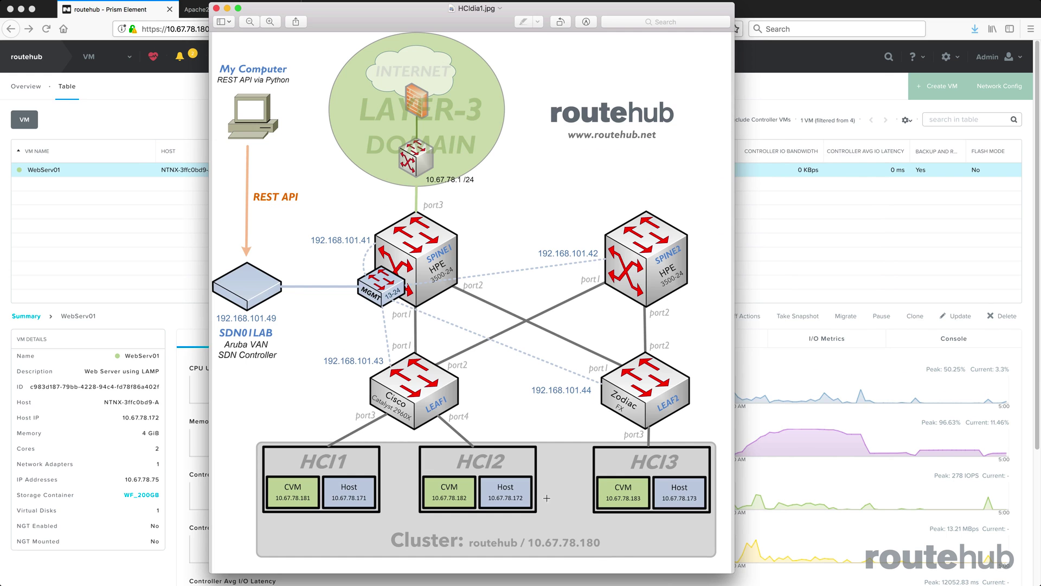
left_click(216, 8)
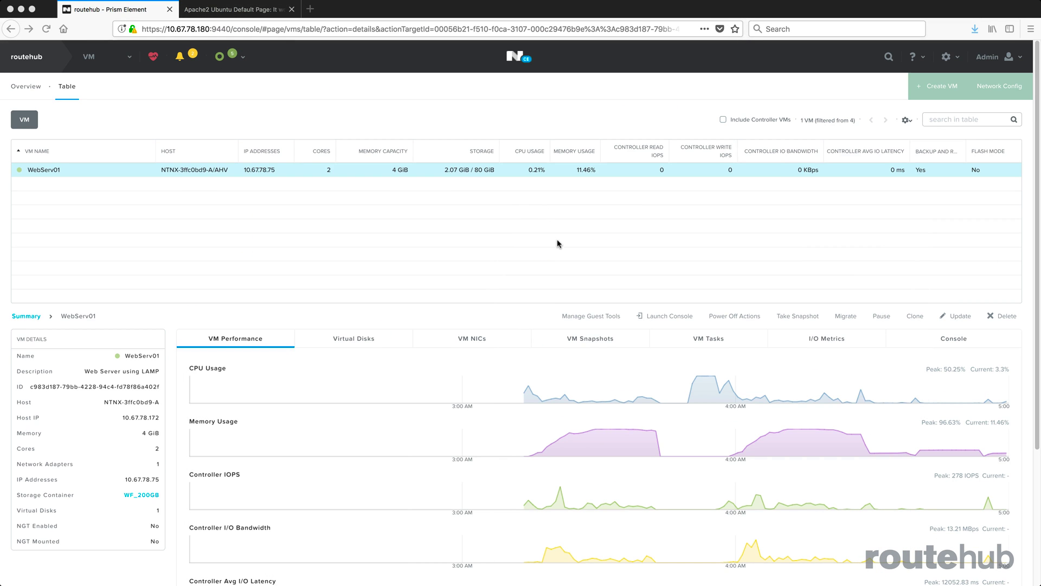